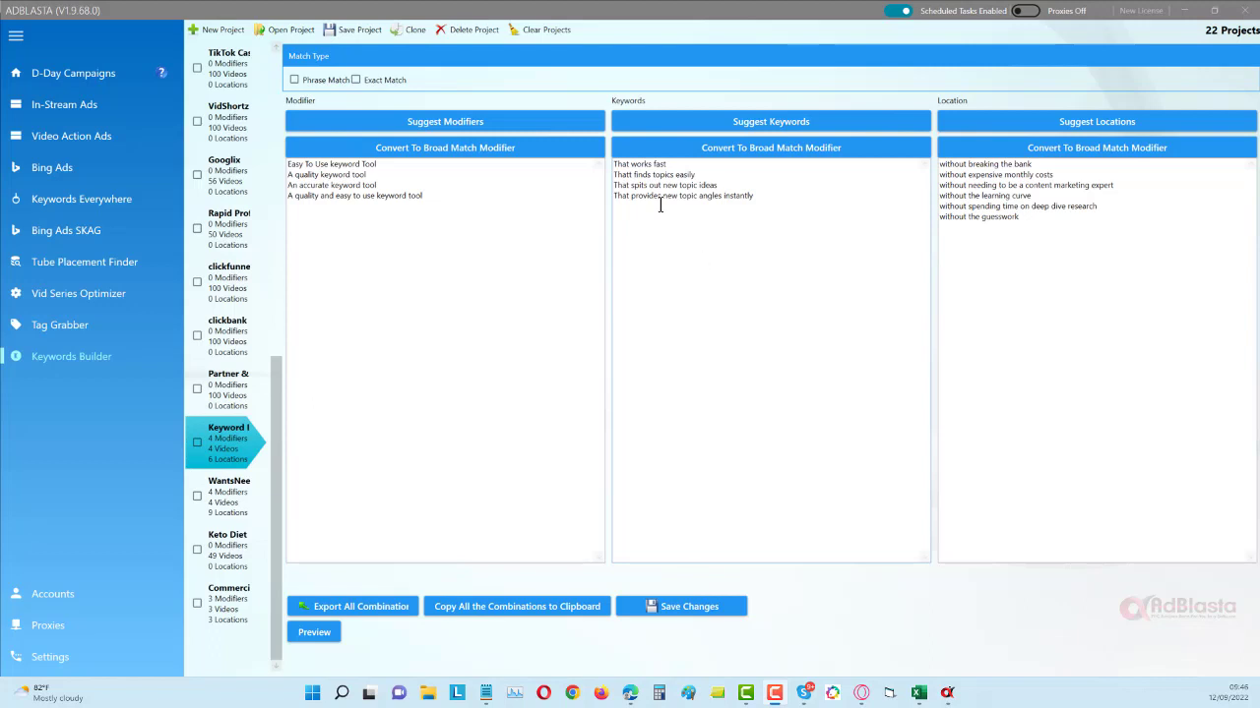
- Open the dentist keyword project at the end of the project list and preview several of its combinations
{"action": "left_click", "coordinate": [233, 603]}
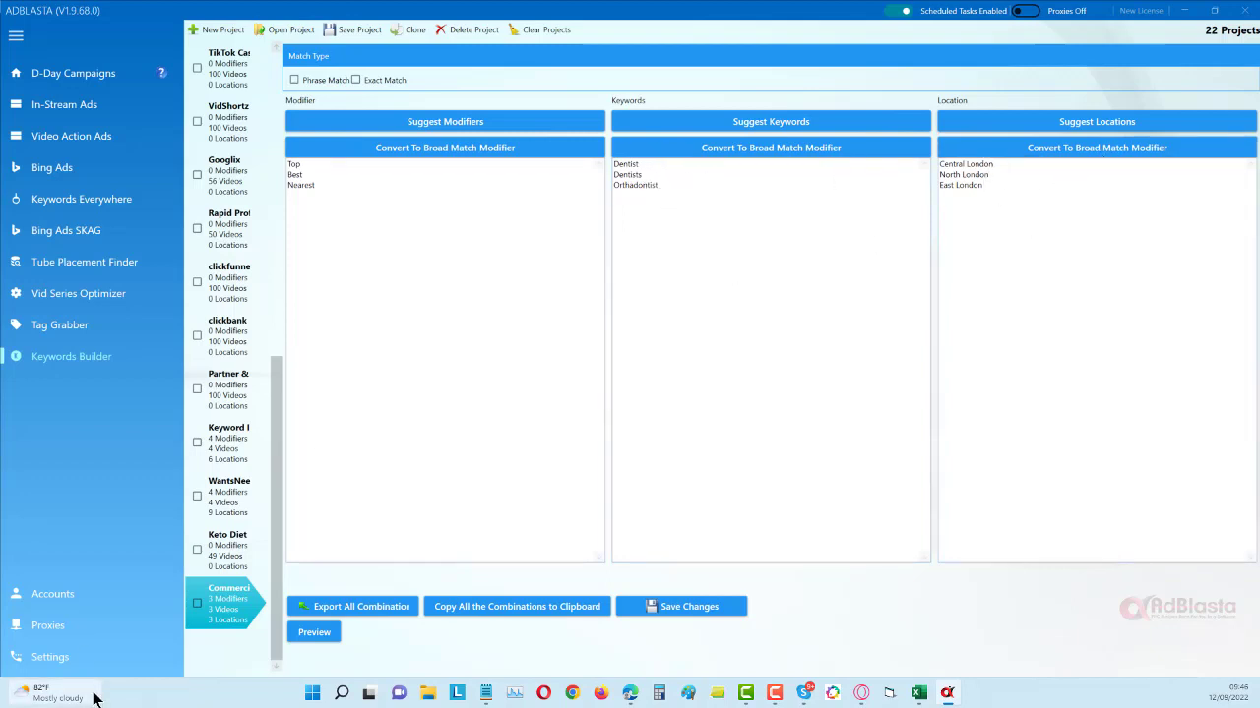
{"action": "left_click", "coordinate": [320, 638]}
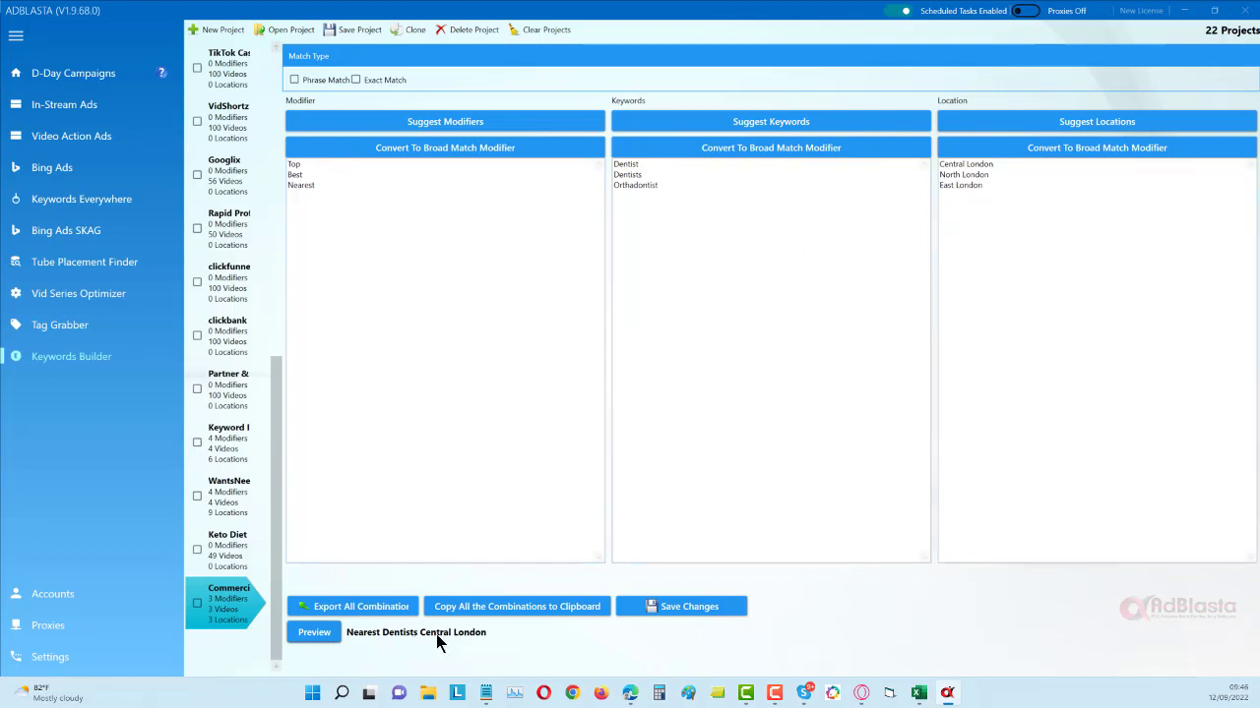
{"action": "left_click", "coordinate": [309, 634]}
{"action": "left_click", "coordinate": [317, 635]}
{"action": "left_click", "coordinate": [329, 635]}
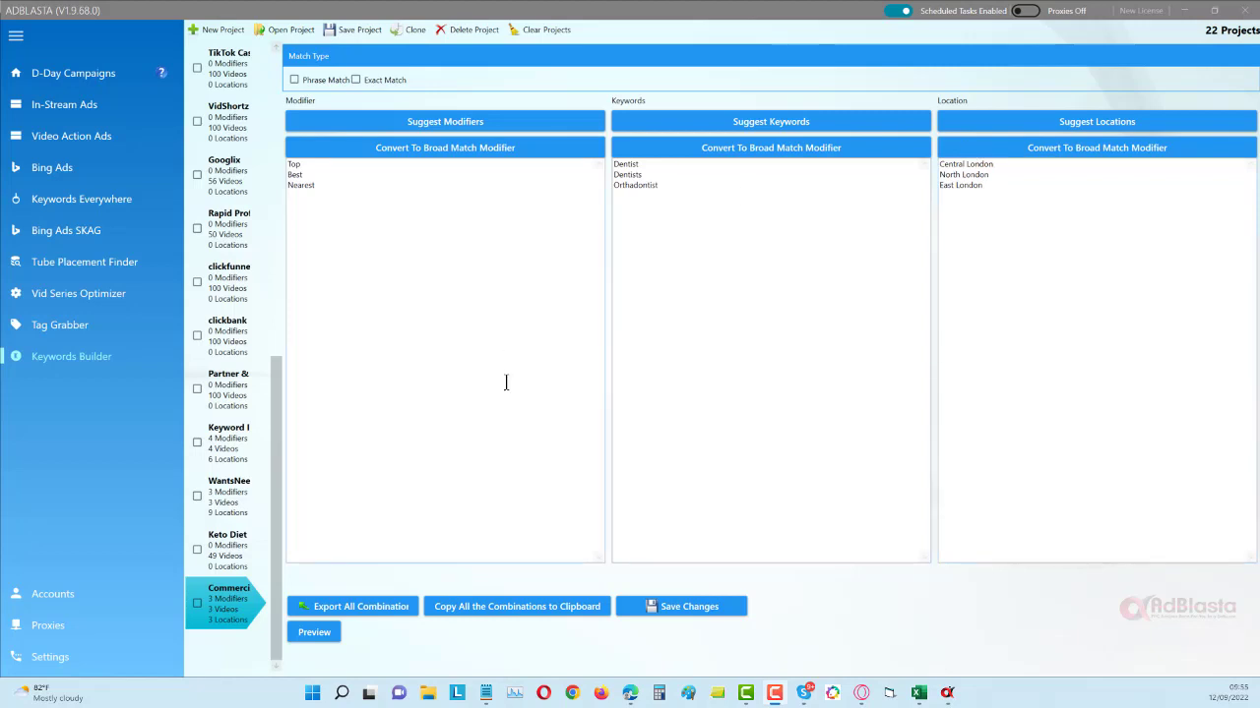
- Open the WantsNeedsFears project and examine its modifier and keyword phrases
{"action": "left_click_drag", "start_coordinate": [242, 505], "coordinate": [233, 510]}
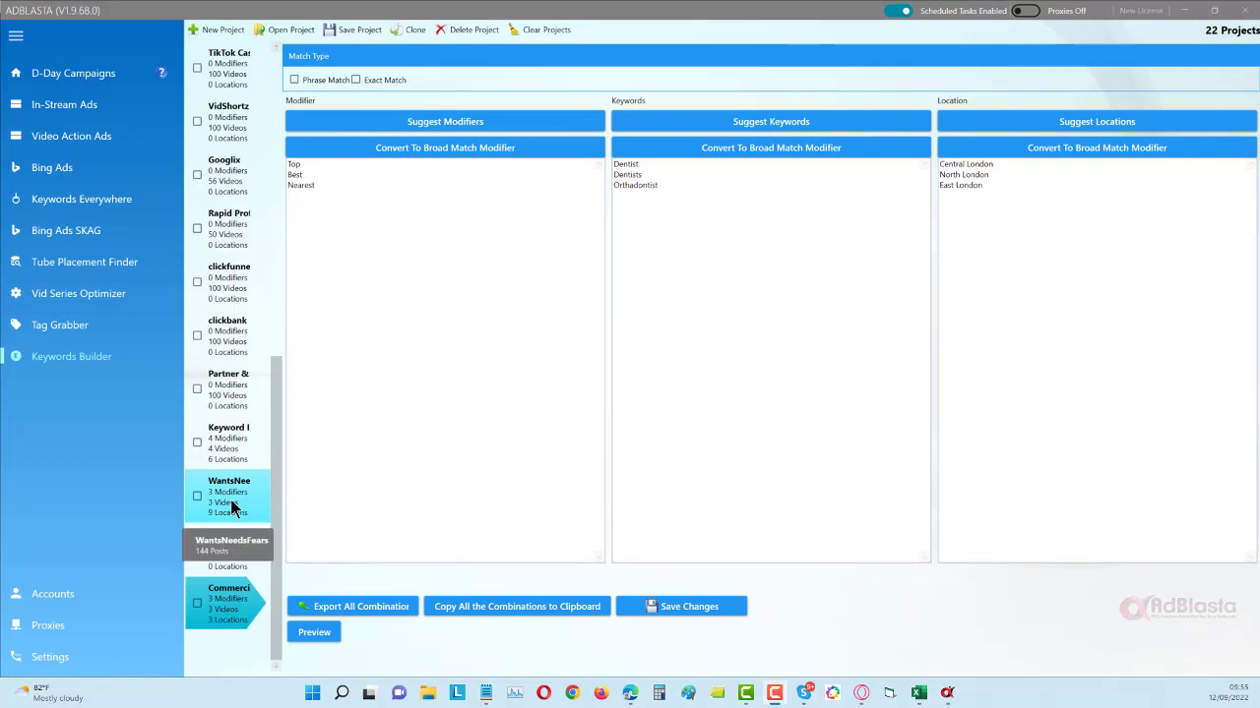
{"action": "left_click", "coordinate": [233, 501]}
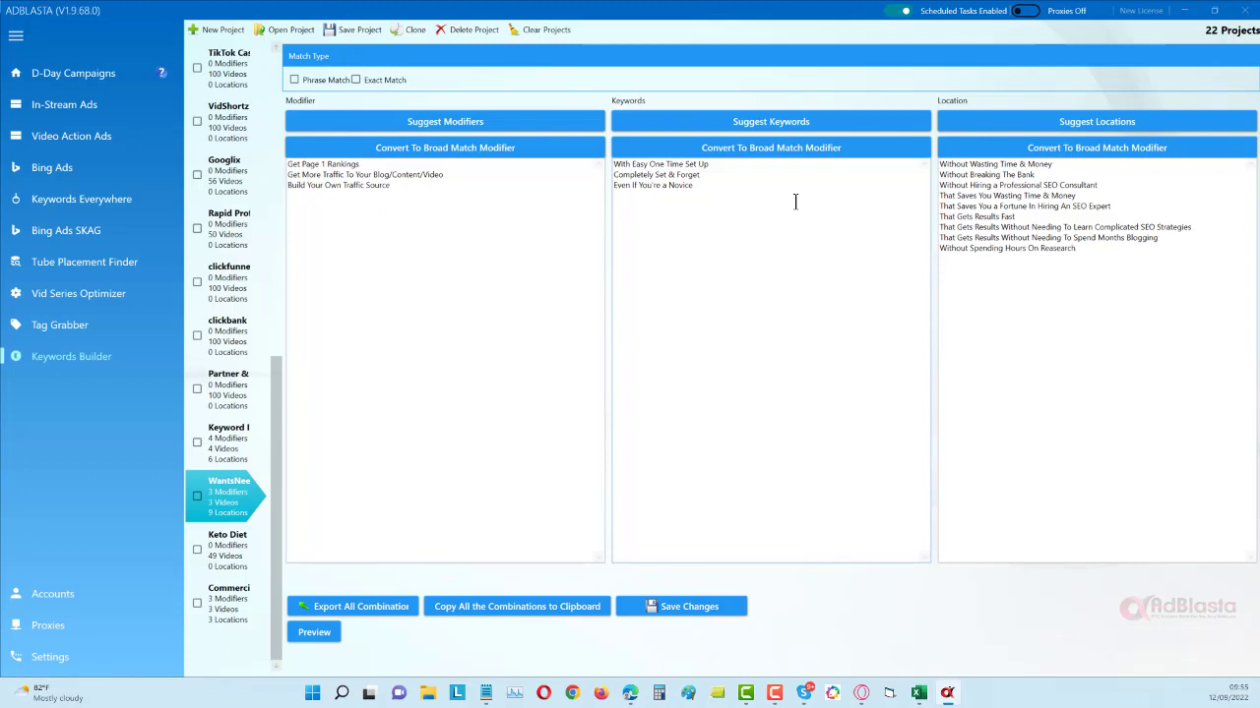
{"action": "left_click", "coordinate": [748, 165]}
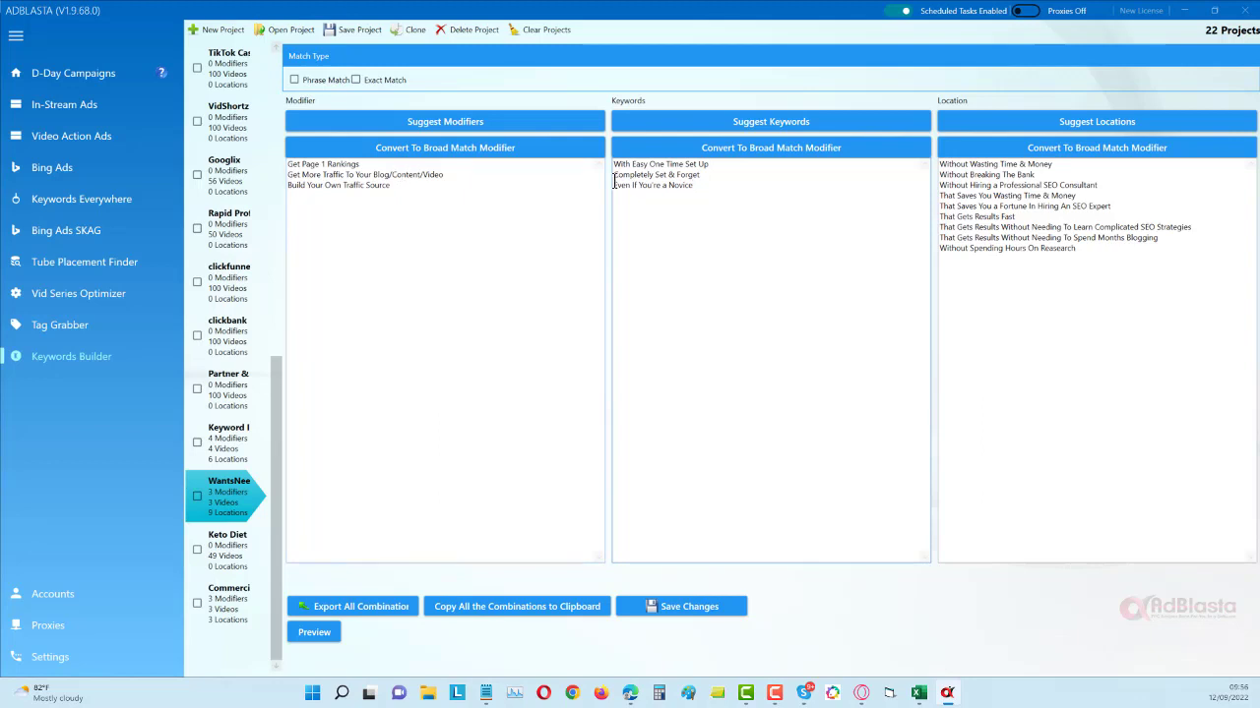
{"action": "left_click_drag", "start_coordinate": [387, 166], "coordinate": [385, 191]}
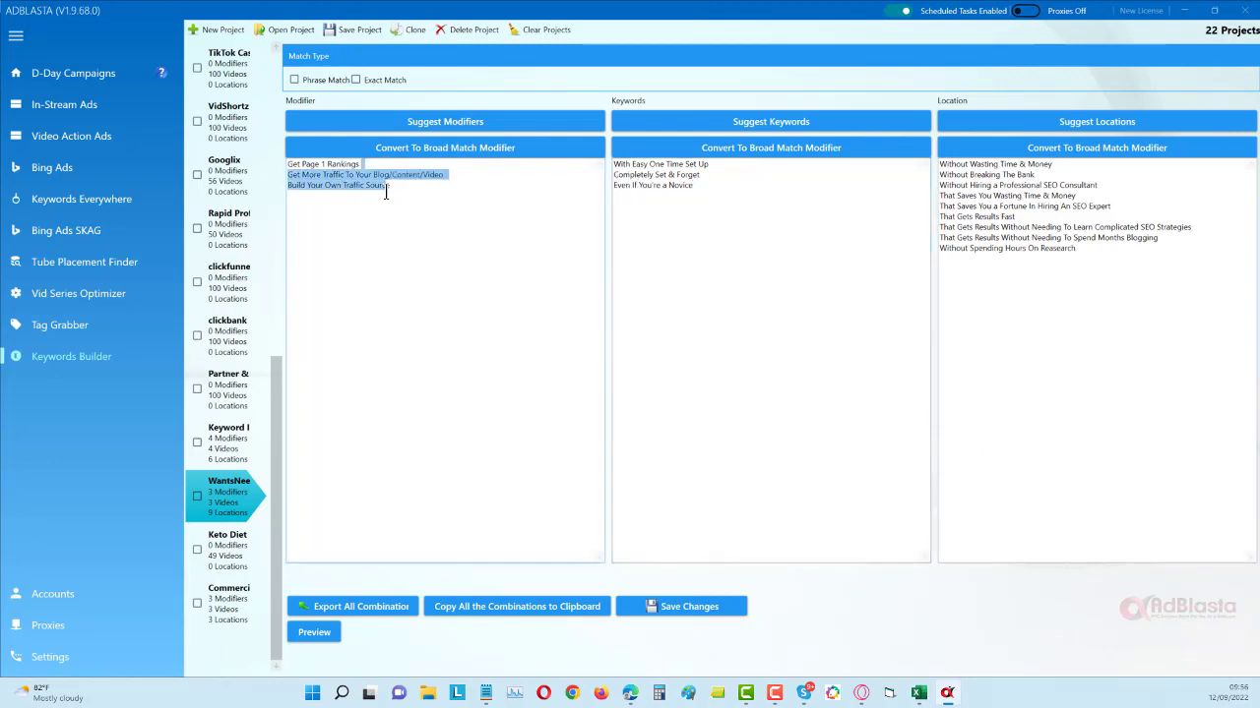
{"action": "left_click", "coordinate": [785, 218]}
{"action": "left_click_drag", "start_coordinate": [686, 165], "coordinate": [690, 194]}
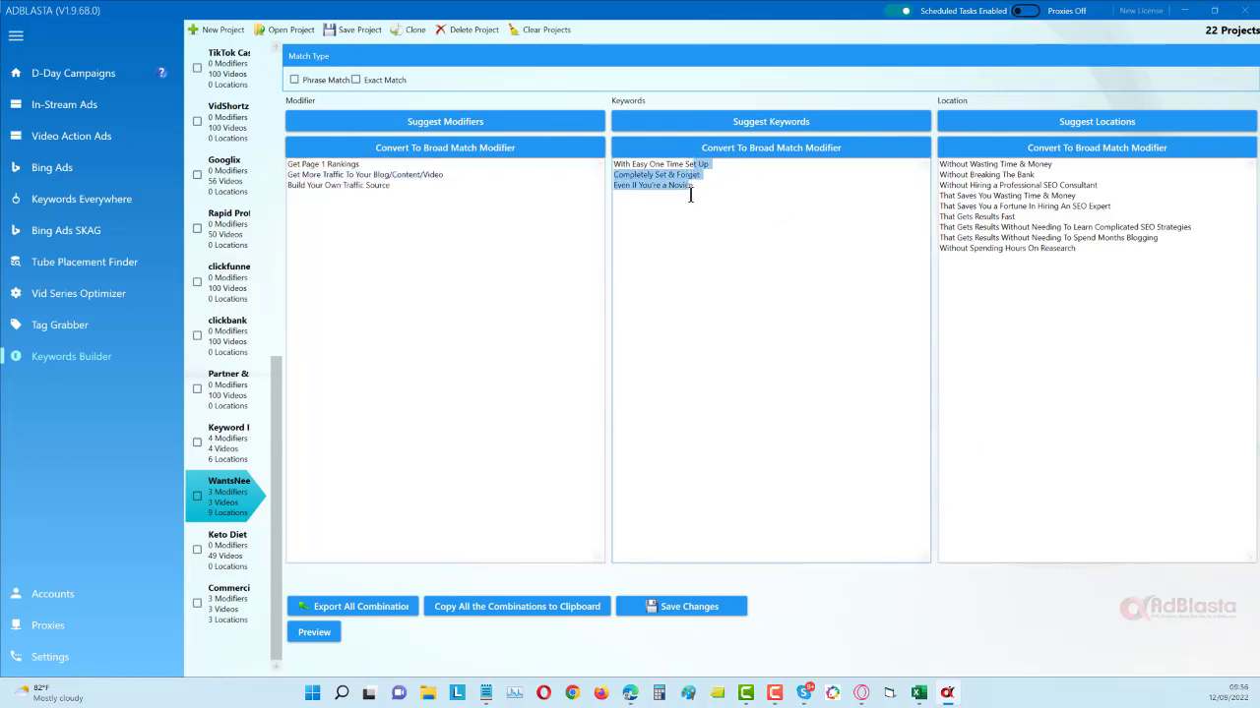
{"action": "left_click", "coordinate": [704, 193]}
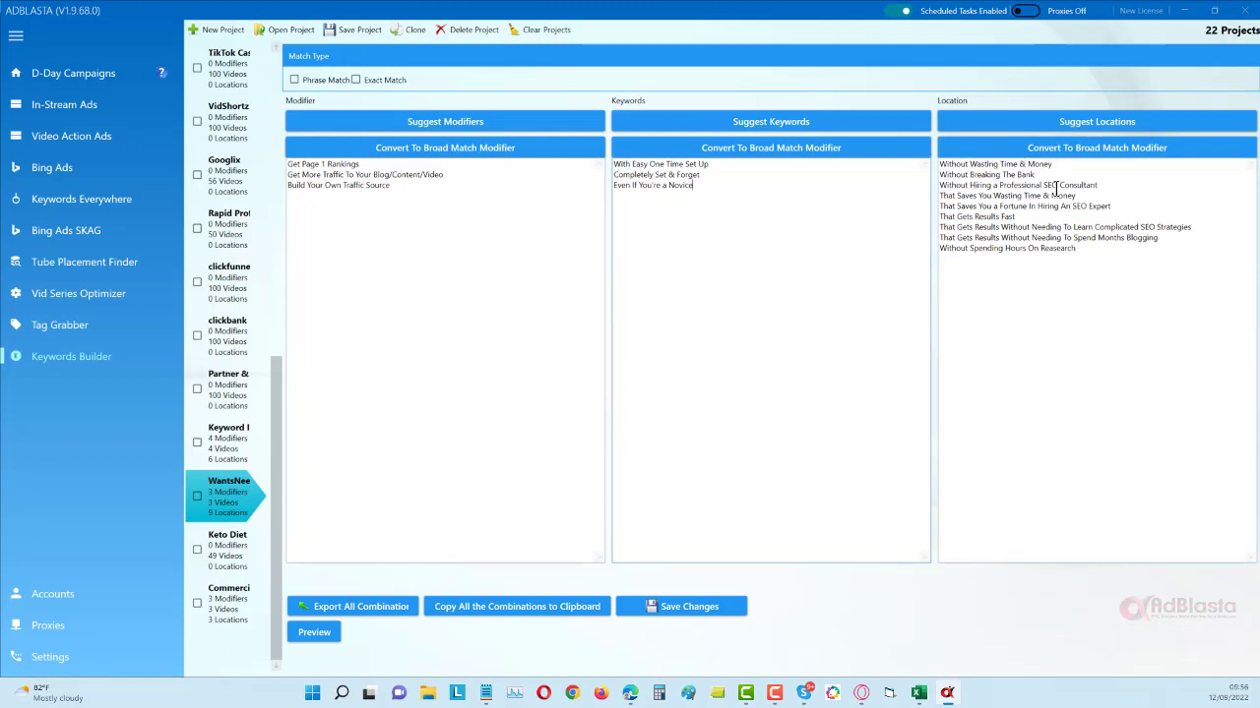
- Delete "Without Spending Hours On Reasearch" from the WantsNeedsFears locations and preview the resulting combinations
{"action": "left_click_drag", "start_coordinate": [1076, 252], "coordinate": [936, 256]}
{"action": "key", "text": "BackSpace"}
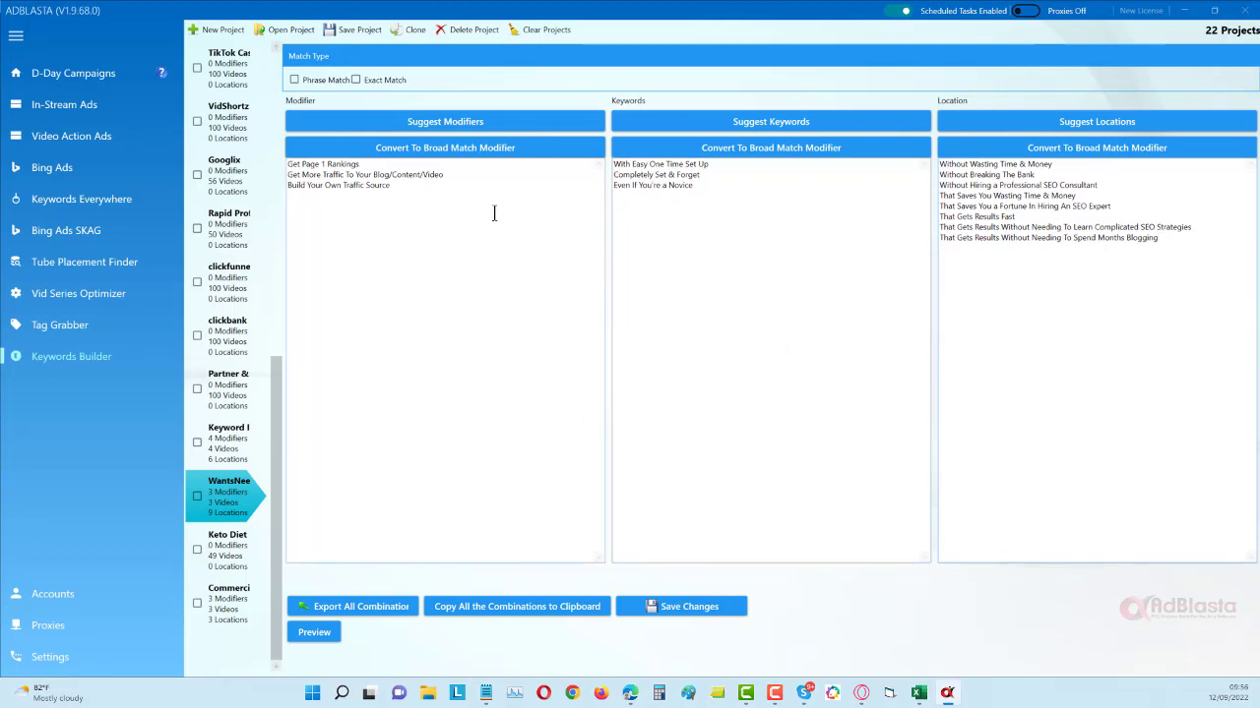
{"action": "left_click", "coordinate": [315, 635]}
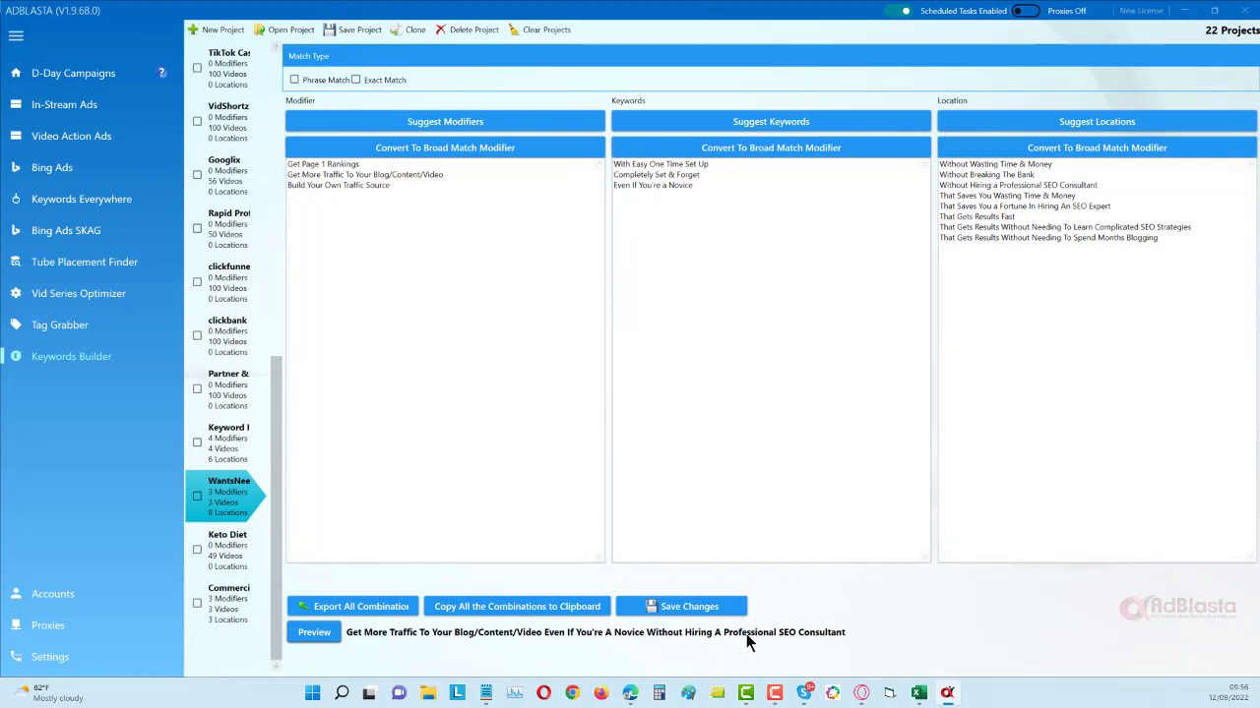
{"action": "left_click", "coordinate": [316, 634]}
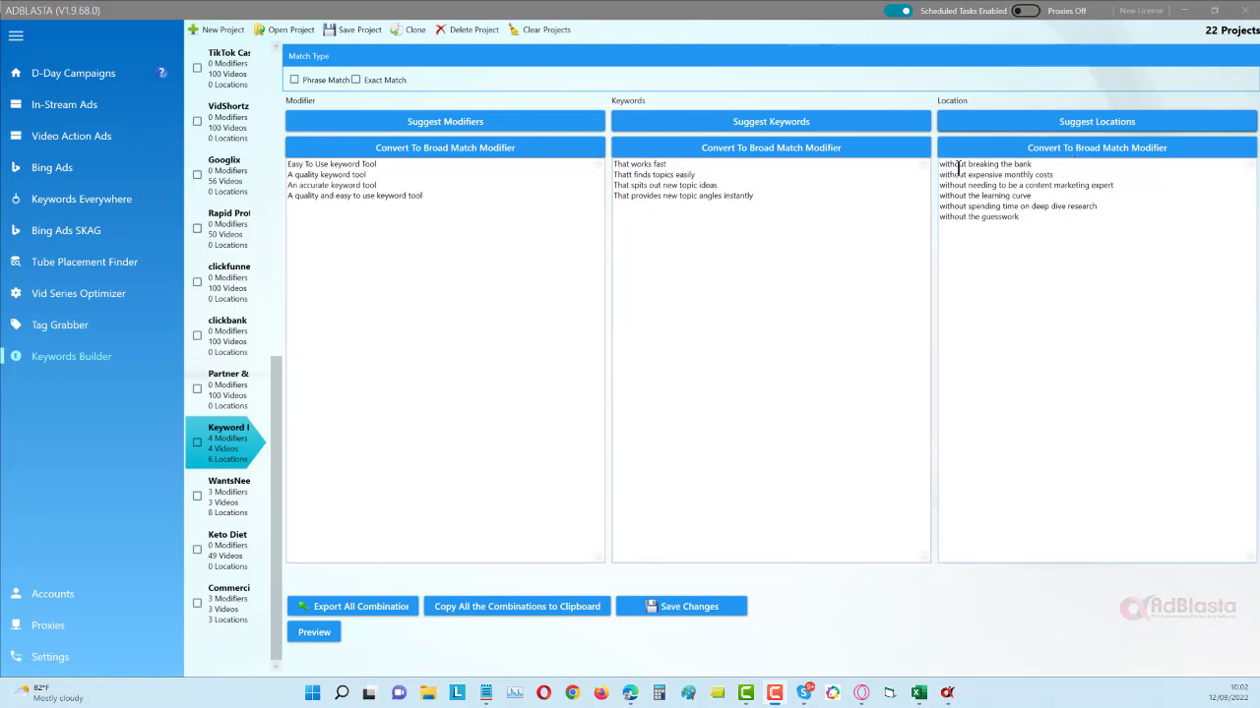
- Add "That Diesnt Cost The earth" and "That Doesnt reequire expensive monthly fees" as new lines in the keyword tool project's locations
{"action": "left_click", "coordinate": [1032, 214]}
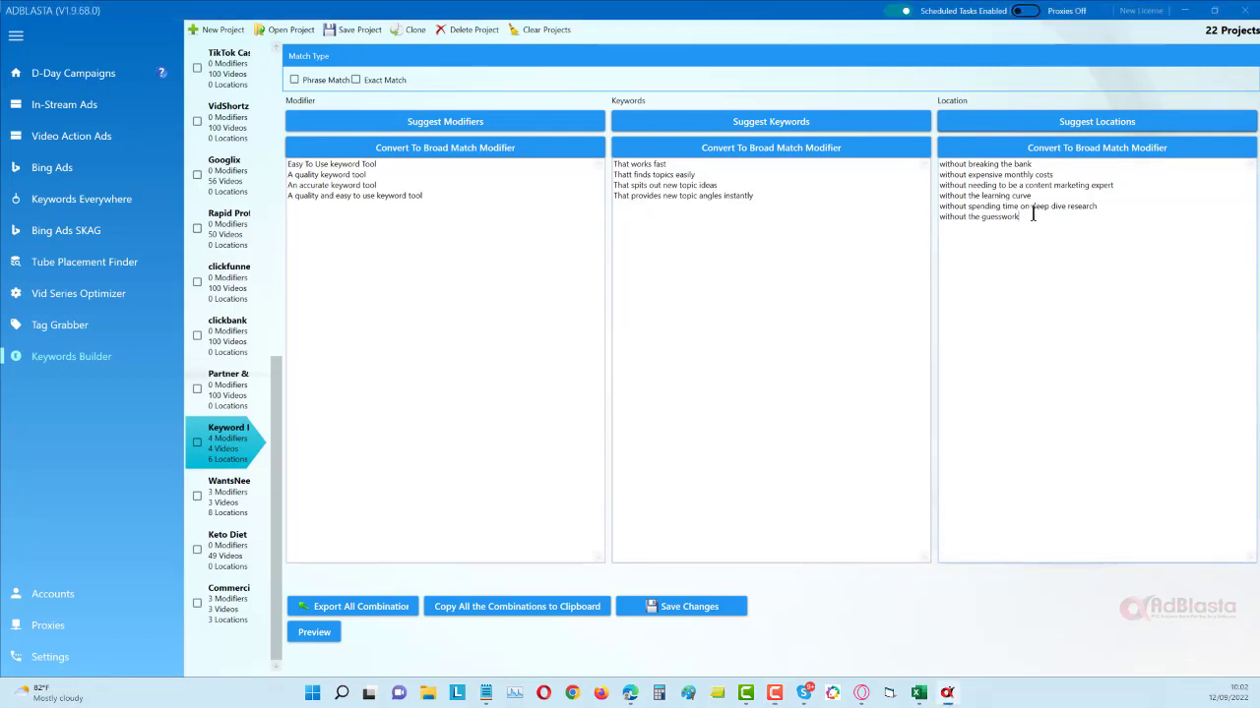
{"action": "type", "text": "That"}
{"action": "type", "text": "Diesnt Co"}
{"action": "type", "text": "st The earth"}
{"action": "type", "text": "That"}
{"action": "type", "text": " Doesnt ree"}
{"action": "type", "text": "quire exper"}
{"action": "type", "text": "sive month"}
{"action": "type", "text": "ly fees"}
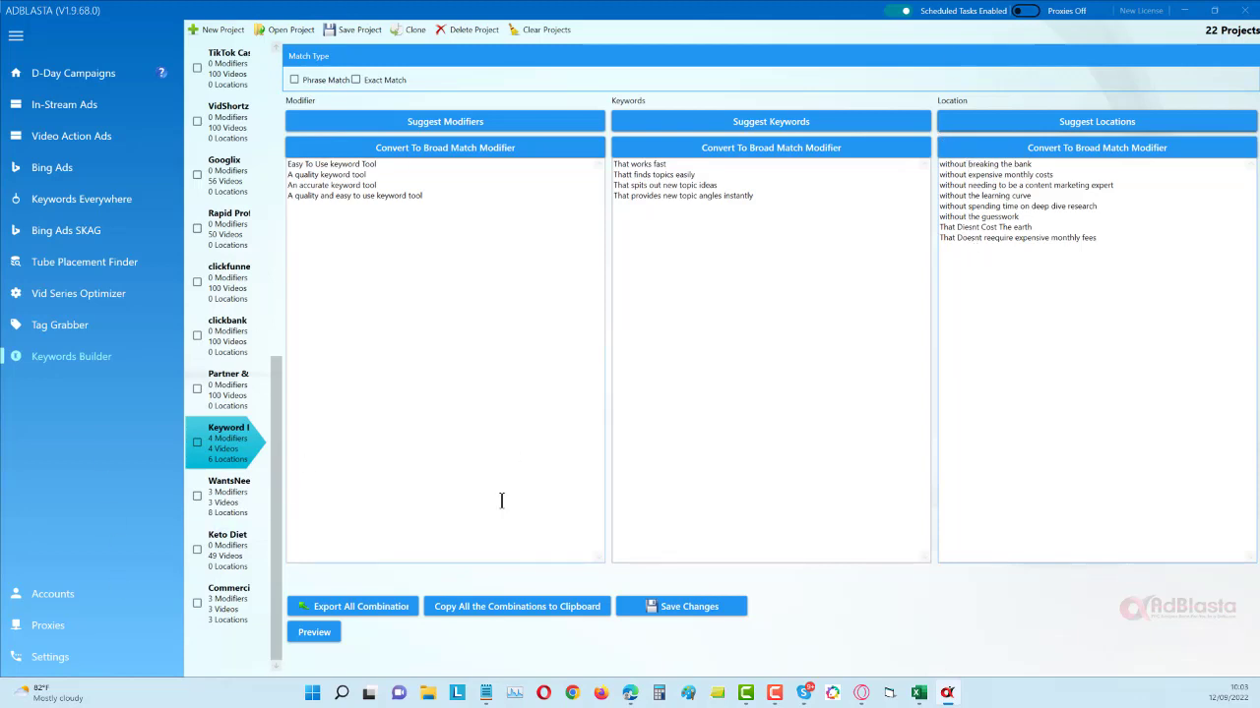
- Preview several generated phrase combinations for the keyword tool project
{"action": "left_click", "coordinate": [322, 635]}
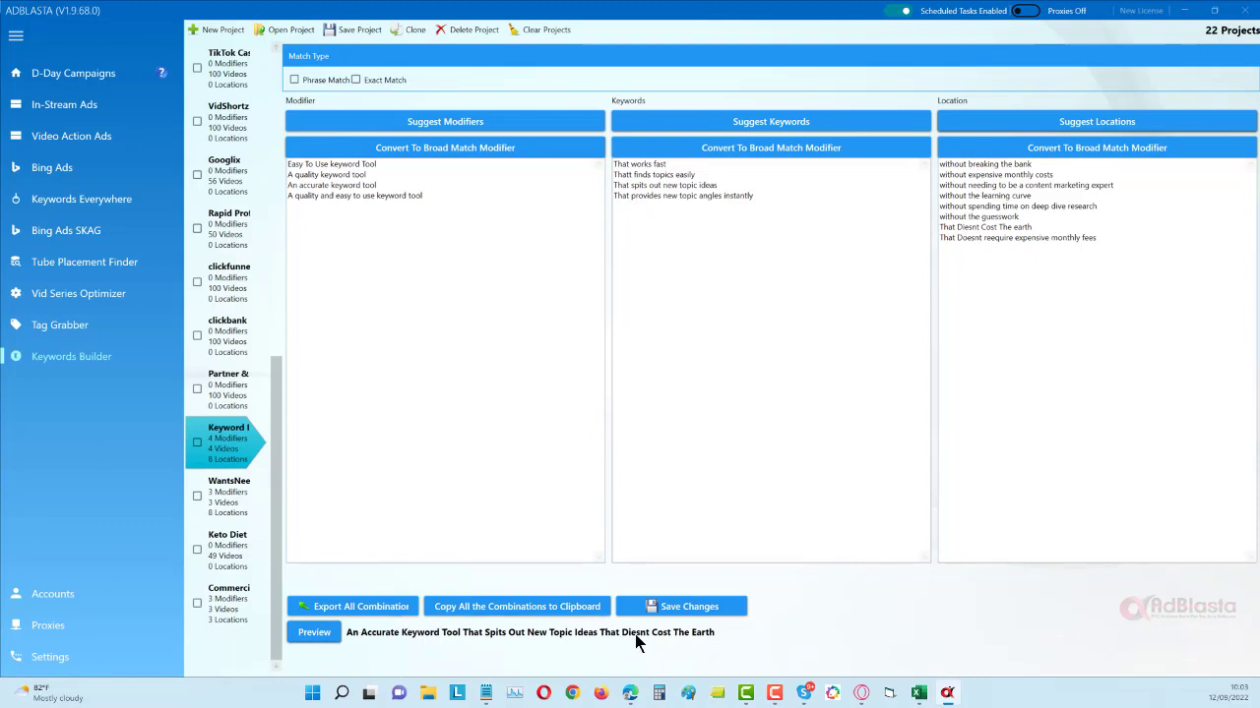
{"action": "left_click", "coordinate": [317, 638]}
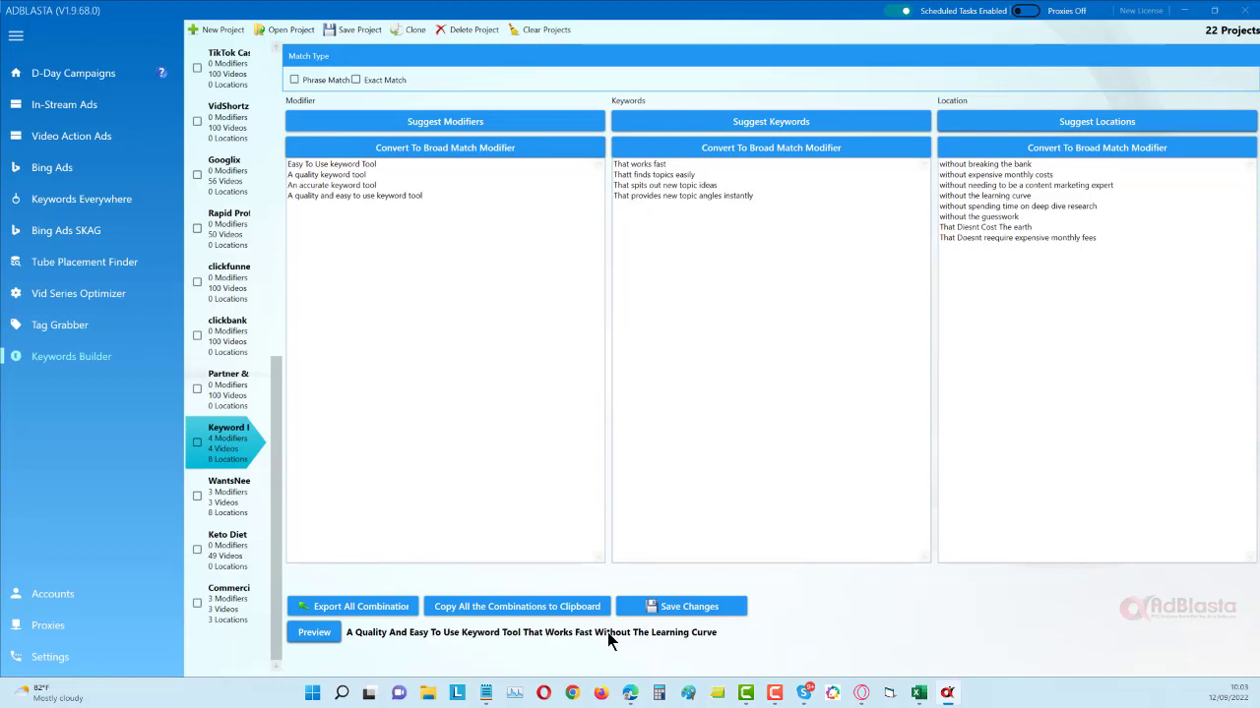
{"action": "left_click", "coordinate": [314, 631]}
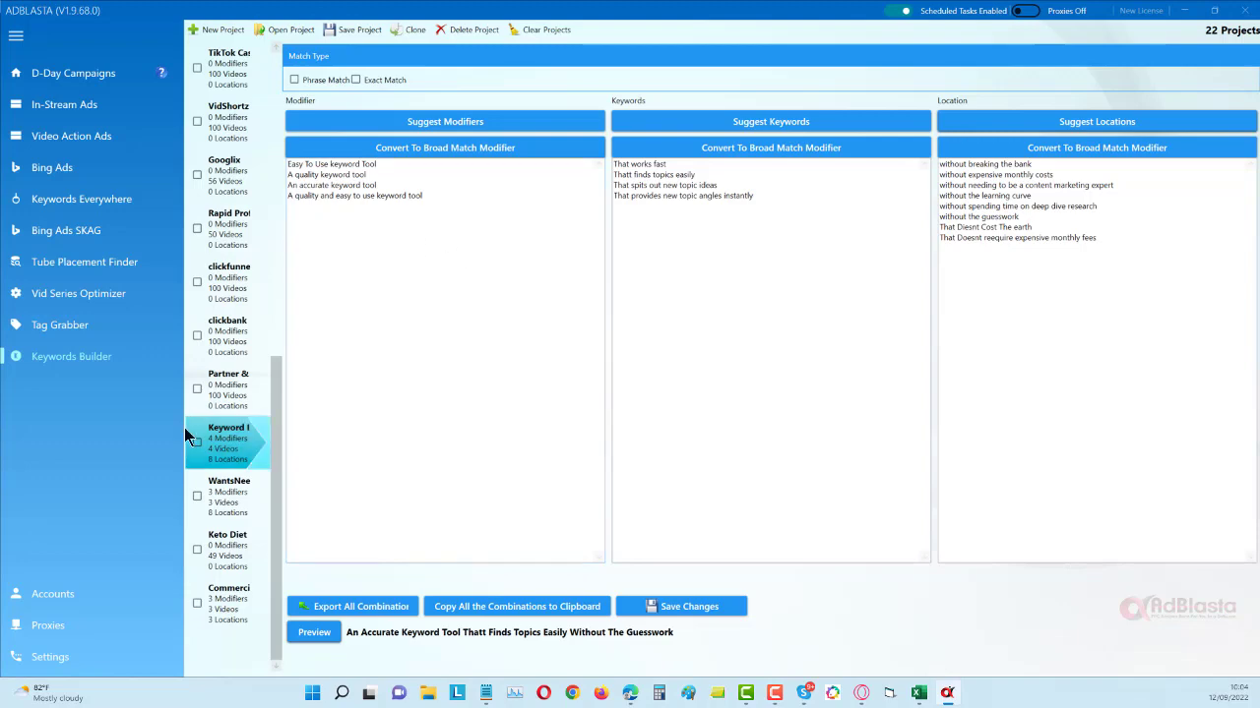
- Open the Tube Placement Finder, view the KETO 1 results and select the Keto 2 project
{"action": "left_click", "coordinate": [80, 265]}
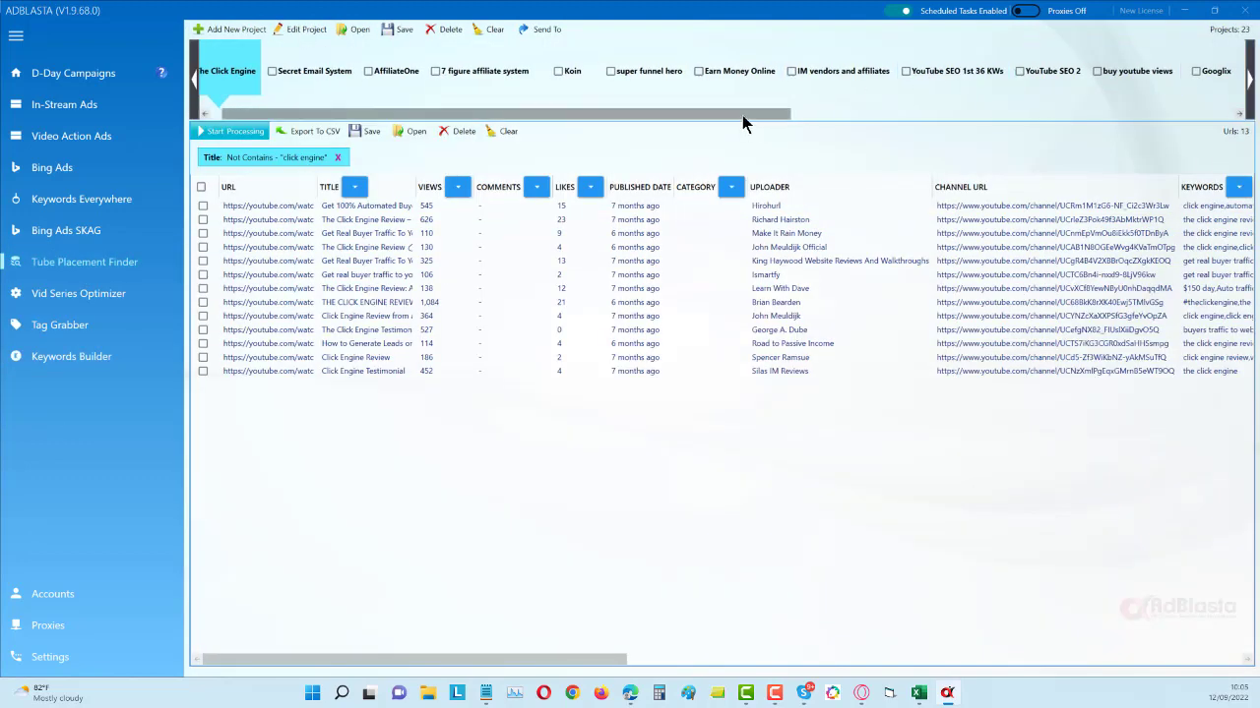
{"action": "left_click_drag", "start_coordinate": [742, 115], "coordinate": [1225, 120]}
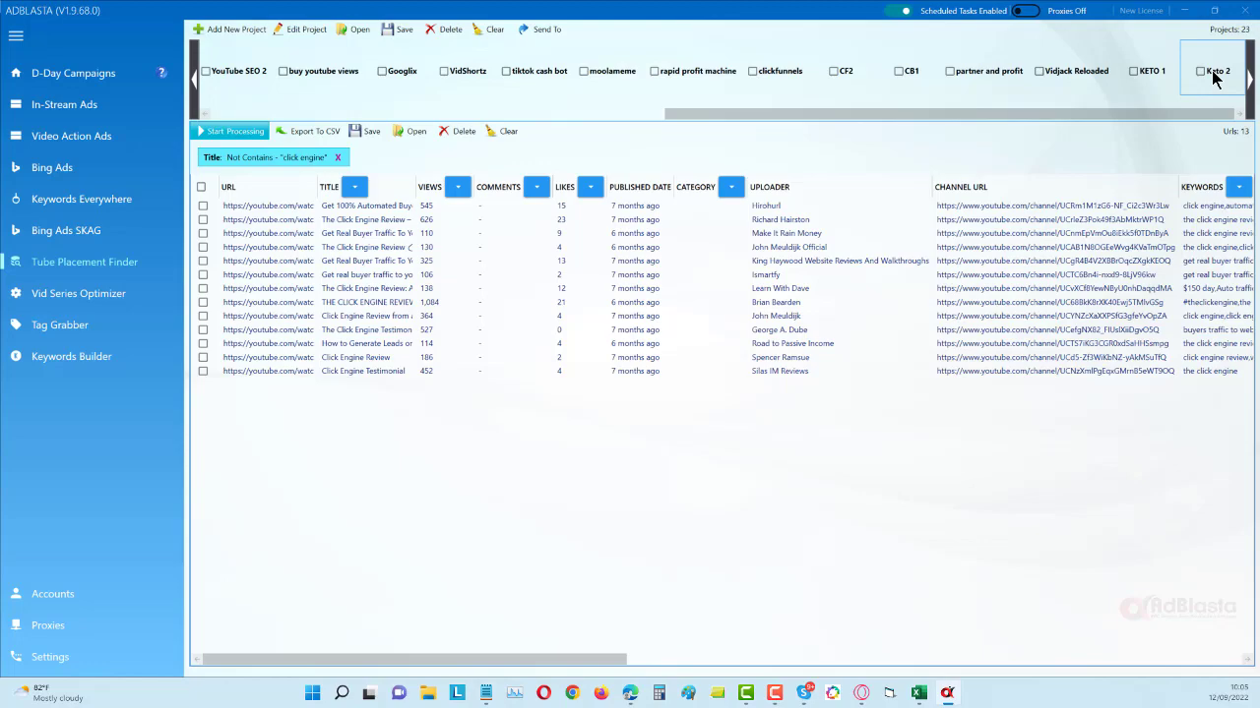
{"action": "left_click", "coordinate": [1213, 79]}
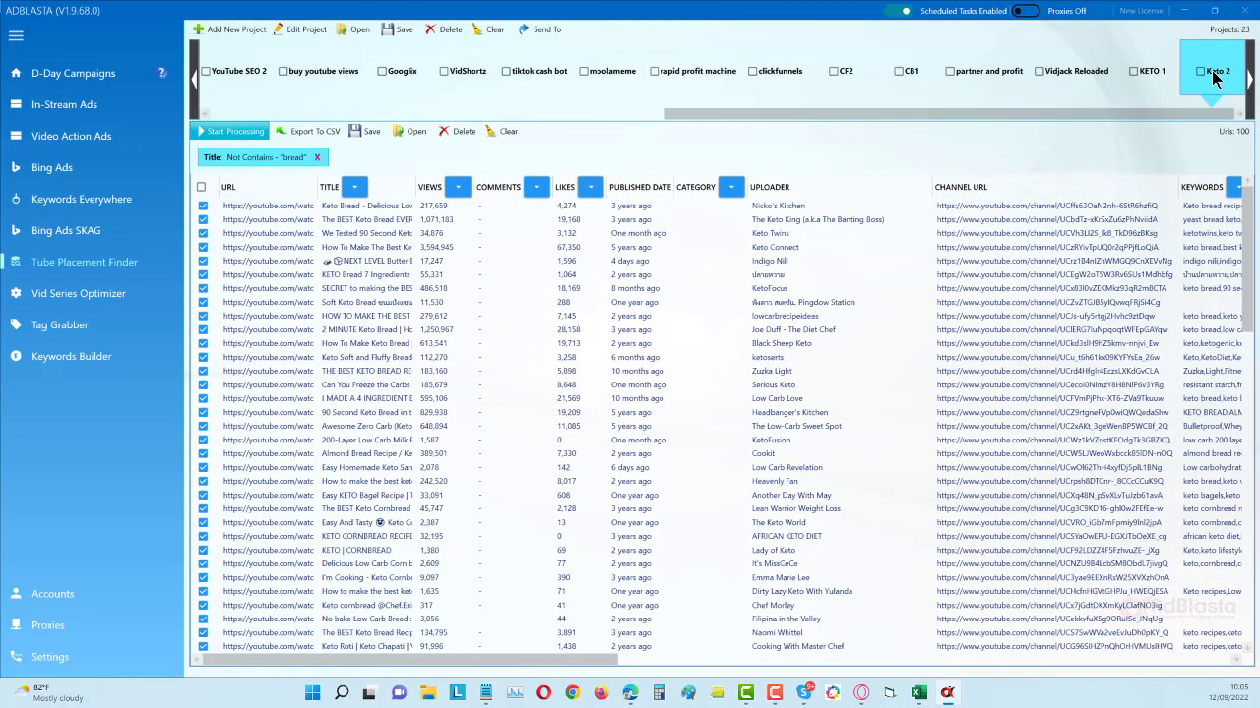
{"action": "left_click", "coordinate": [1161, 77]}
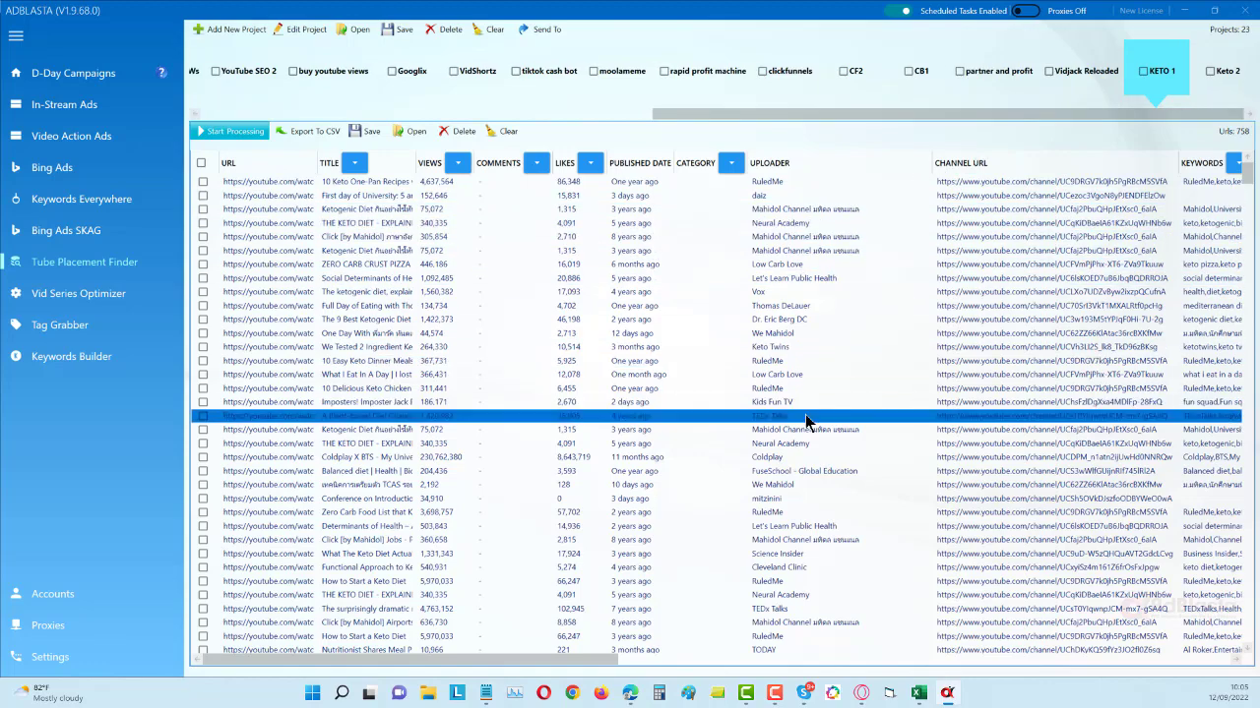
{"action": "left_click", "coordinate": [1217, 75]}
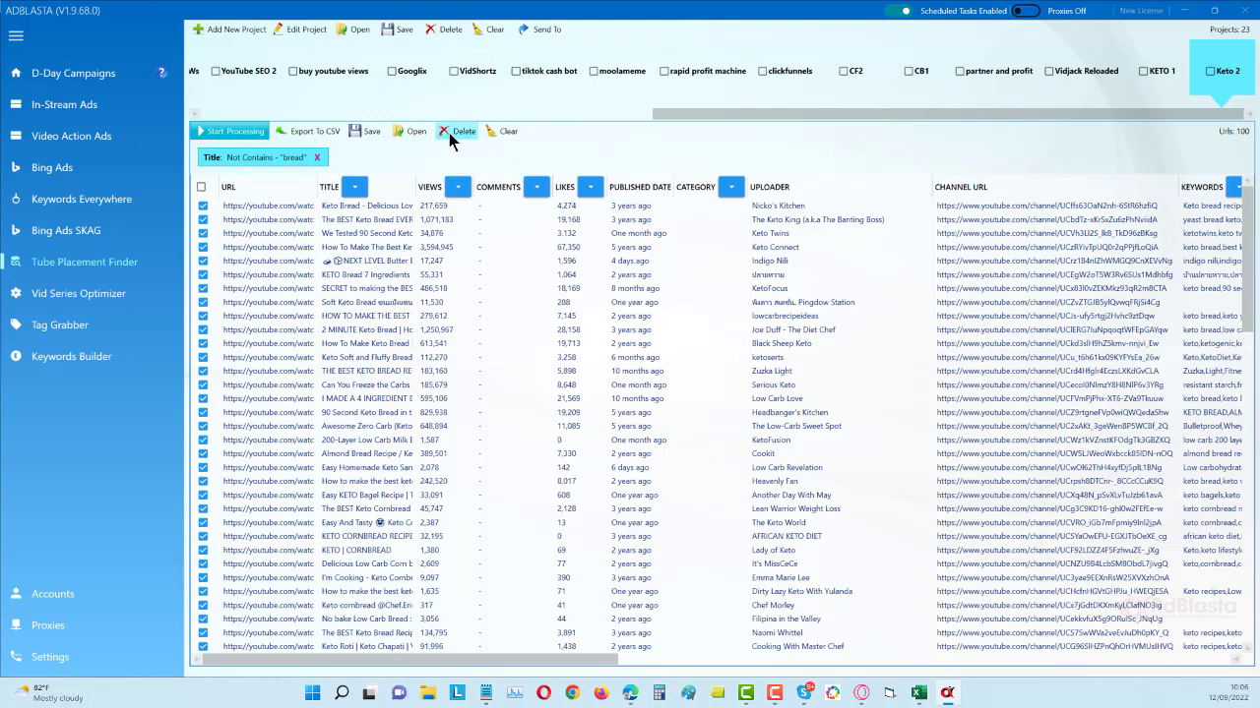
- Set a title filter on the Keto 2 results that removes videos whose title does not contain "keto"
{"action": "left_click", "coordinate": [362, 194]}
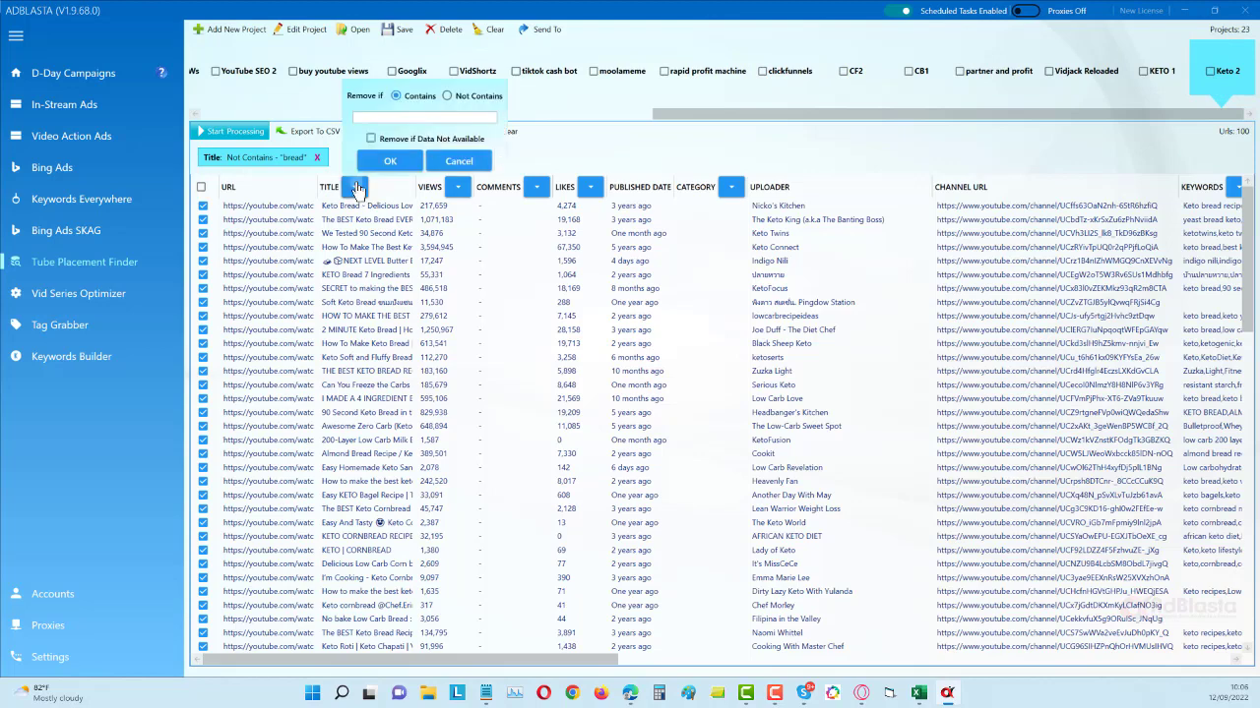
{"action": "left_click", "coordinate": [446, 97]}
{"action": "left_click", "coordinate": [429, 117]}
{"action": "type", "text": "keto"}
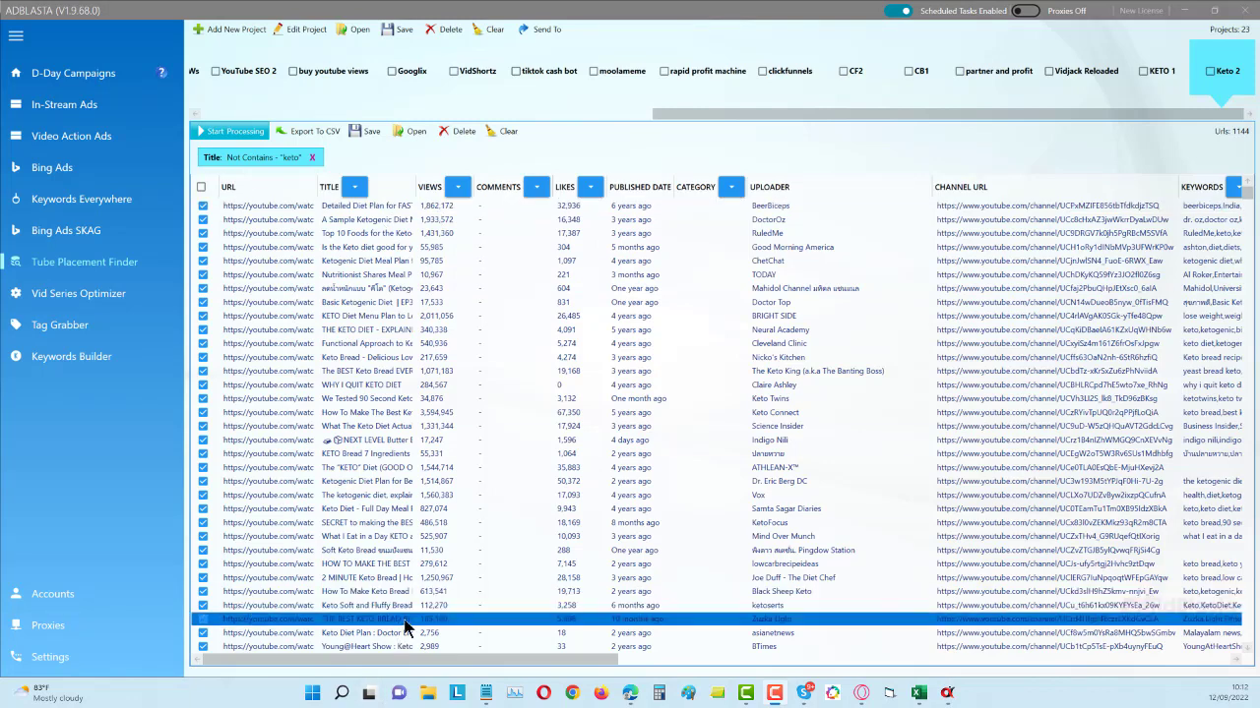
- Add a second title filter removing videos that do not contain "diet", and clear that filter again
{"action": "left_click", "coordinate": [353, 189]}
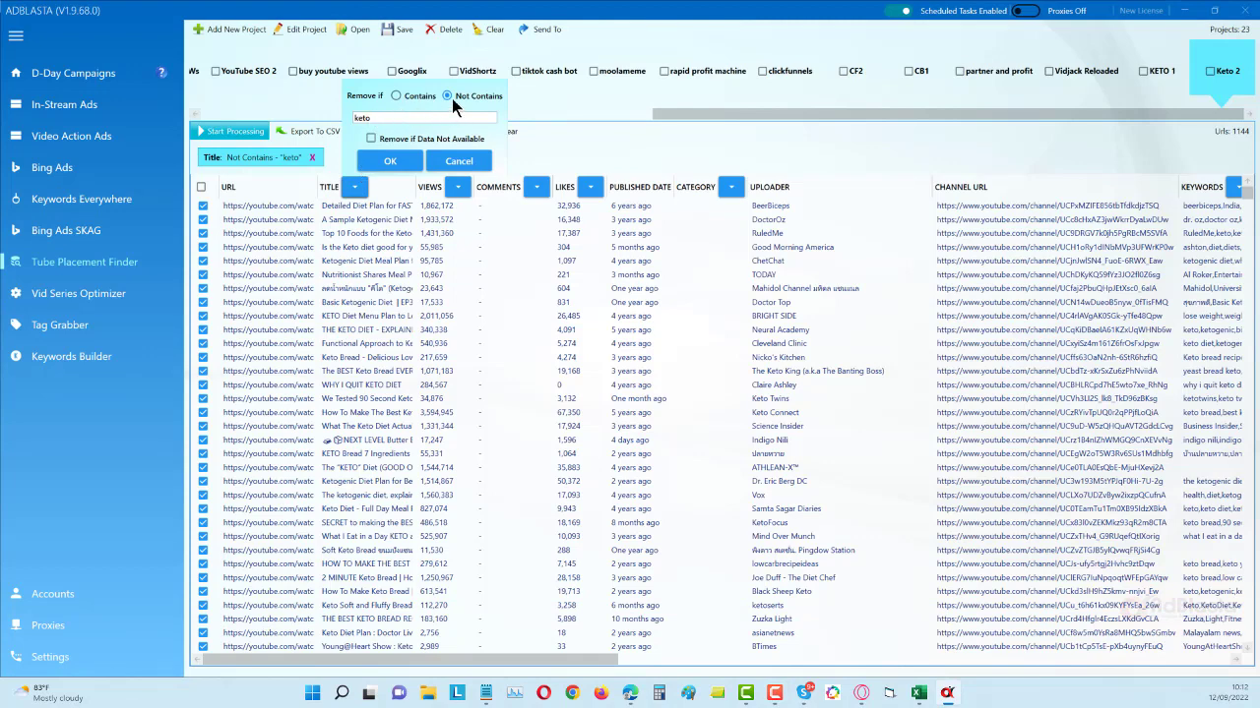
{"action": "left_click_drag", "start_coordinate": [346, 114], "coordinate": [365, 119]}
{"action": "left_click", "coordinate": [403, 161]}
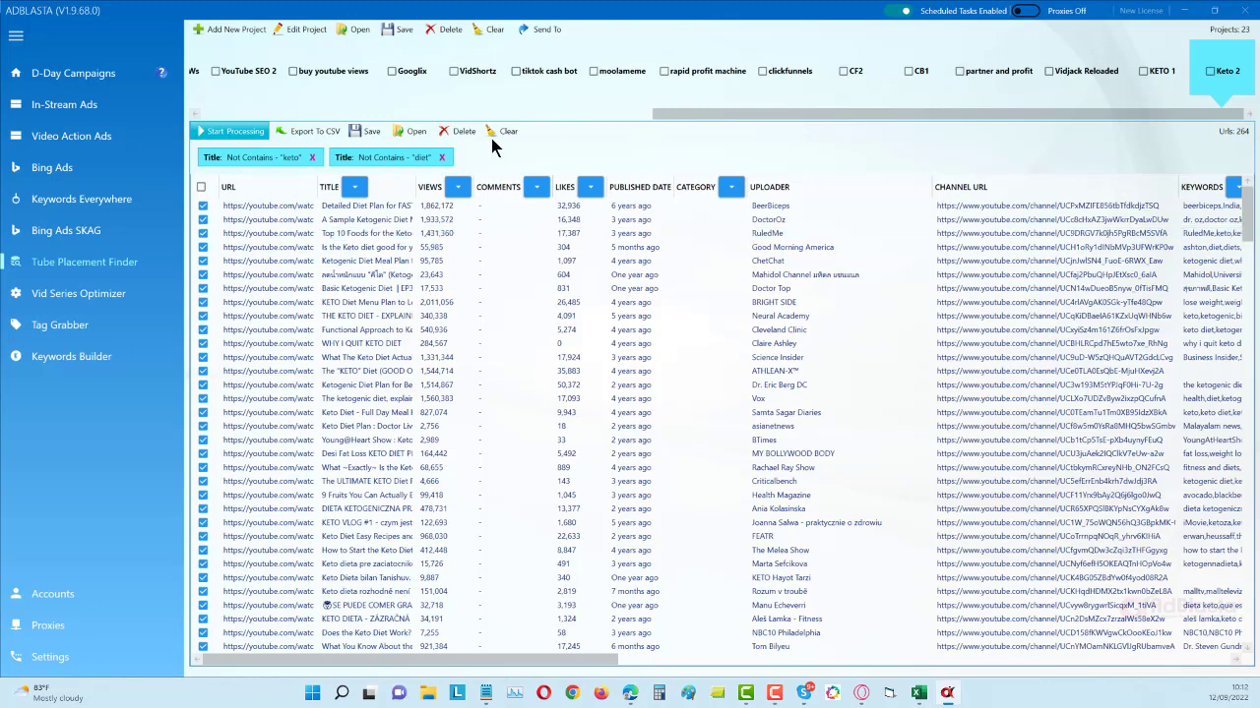
{"action": "left_click", "coordinate": [442, 159]}
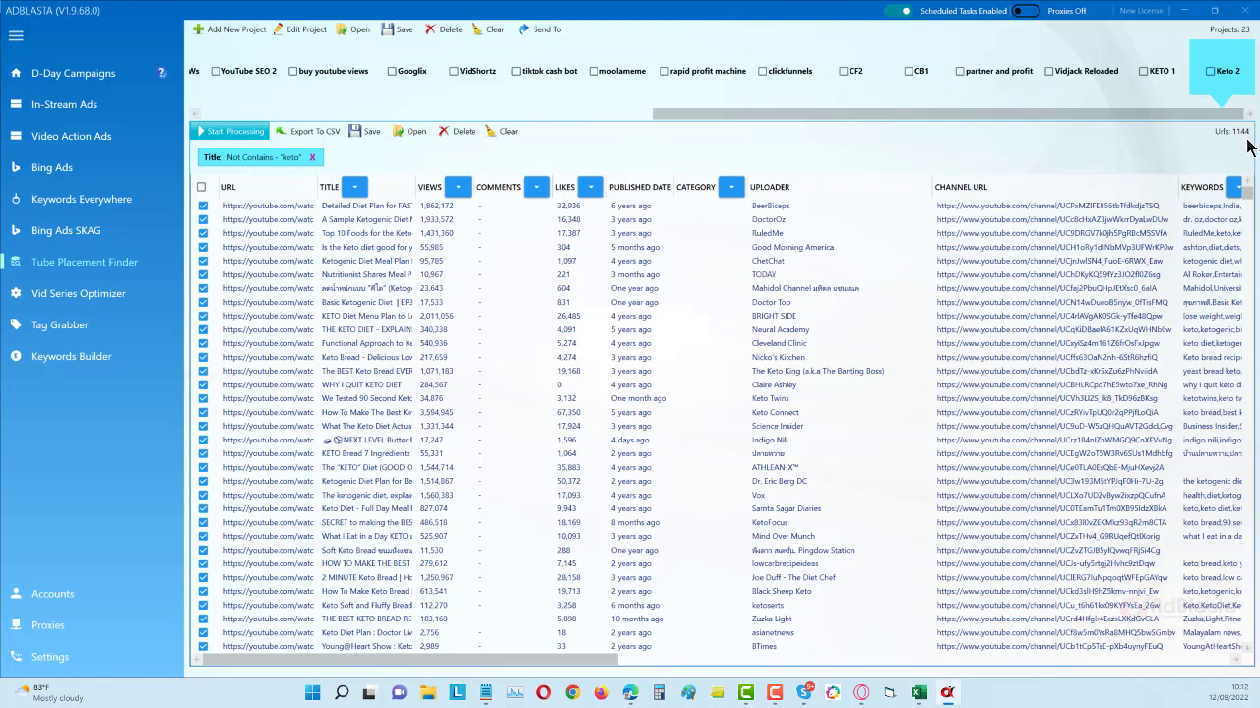
- Apply an additional title filter removing videos that do not contain "bread", and clear that filter again
{"action": "left_click", "coordinate": [356, 187]}
{"action": "left_click_drag", "start_coordinate": [394, 118], "coordinate": [351, 118]}
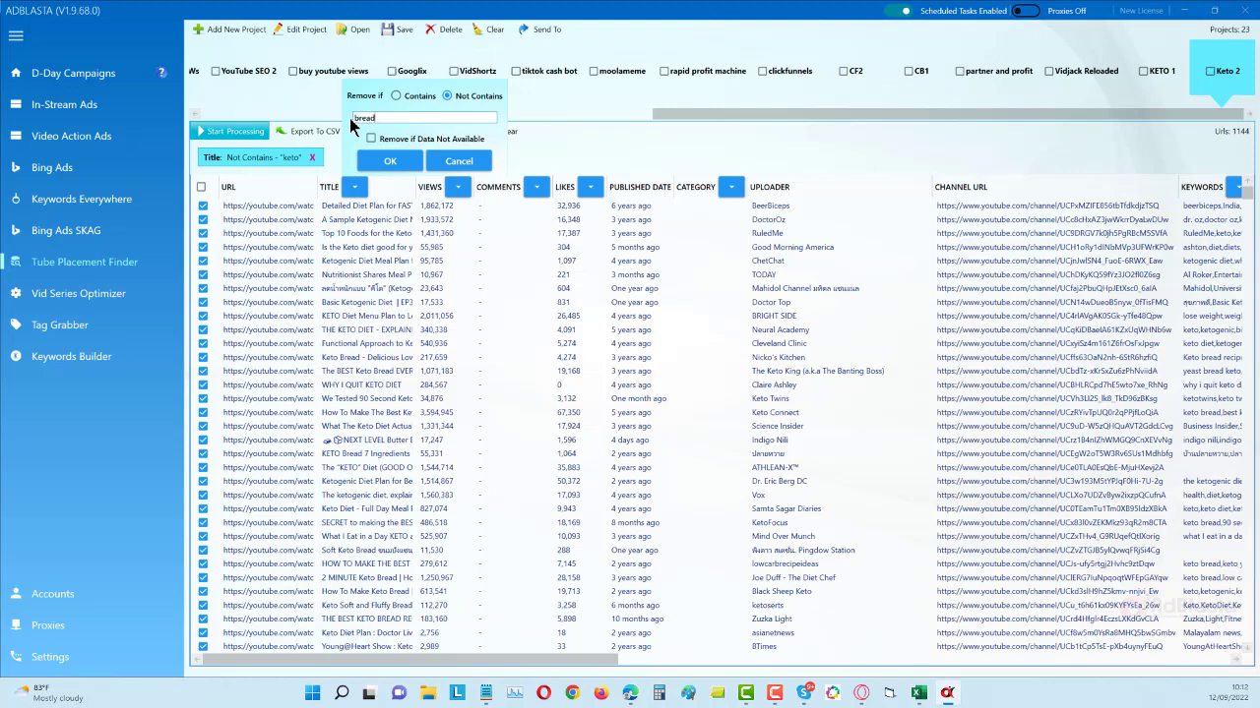
{"action": "type", "text": "bread"}
{"action": "left_click", "coordinate": [387, 162]}
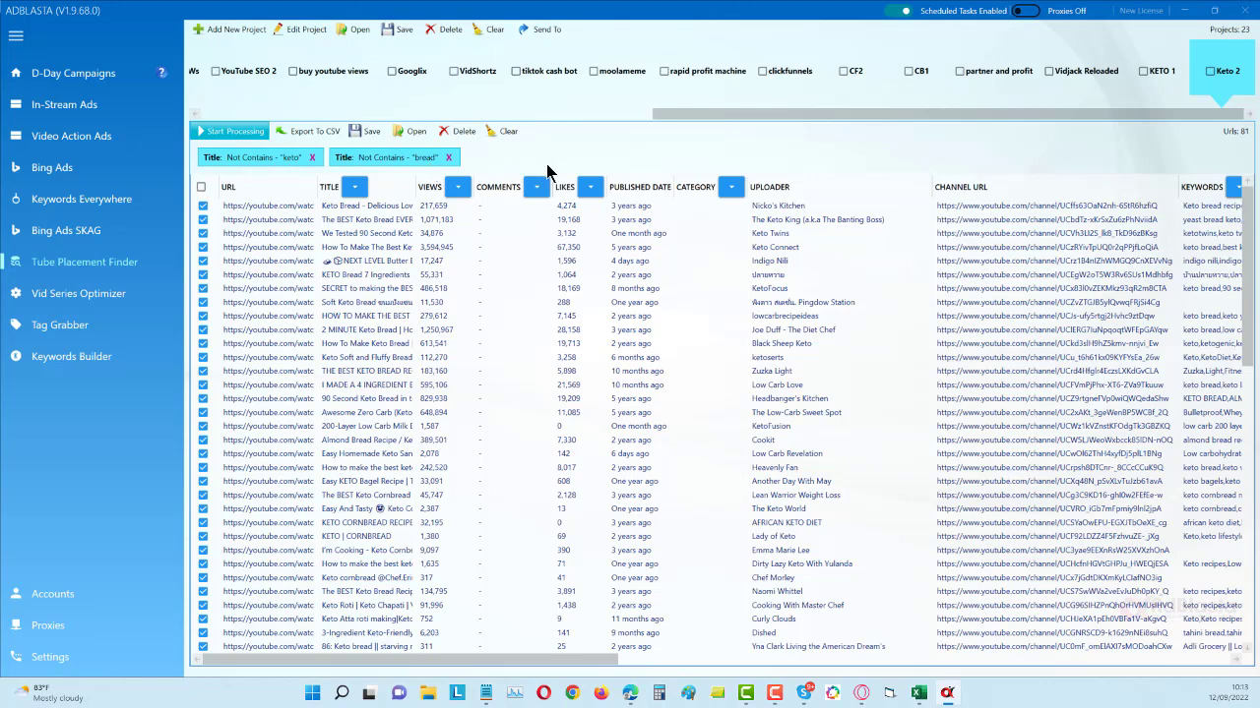
{"action": "left_click", "coordinate": [448, 158]}
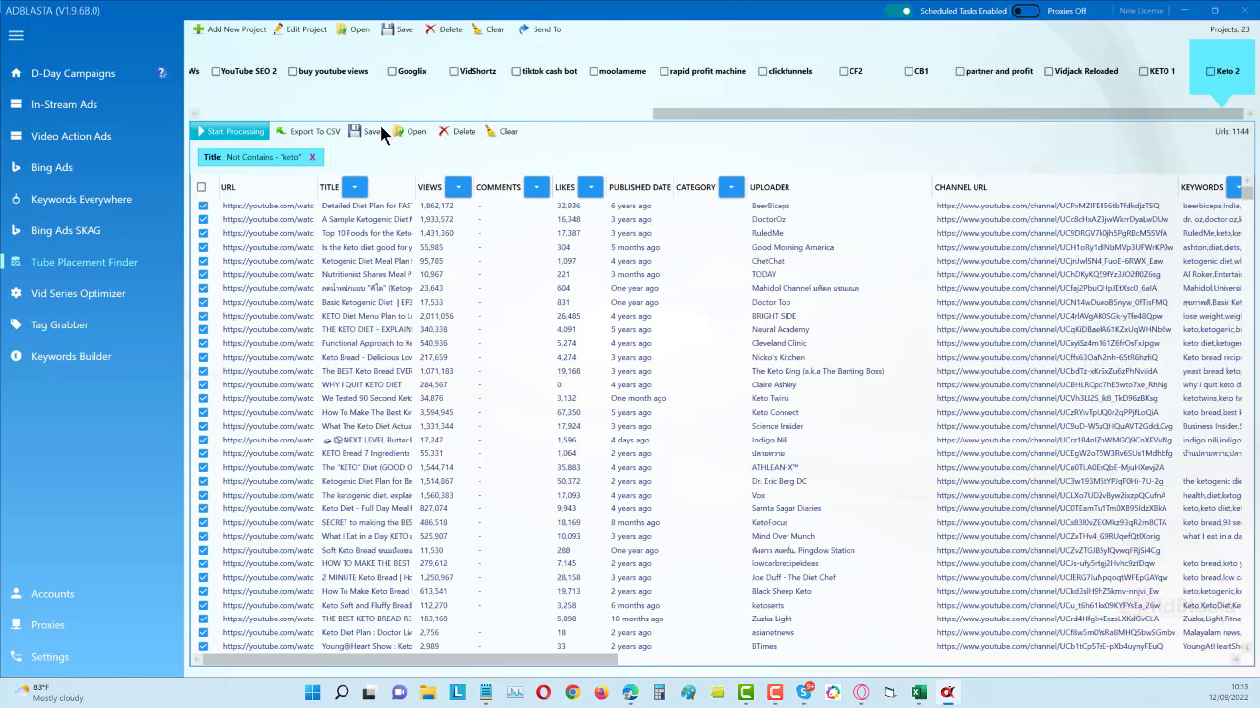
- Examine the delete options available for the Keto 2 video list and dismiss them
{"action": "left_click", "coordinate": [468, 135]}
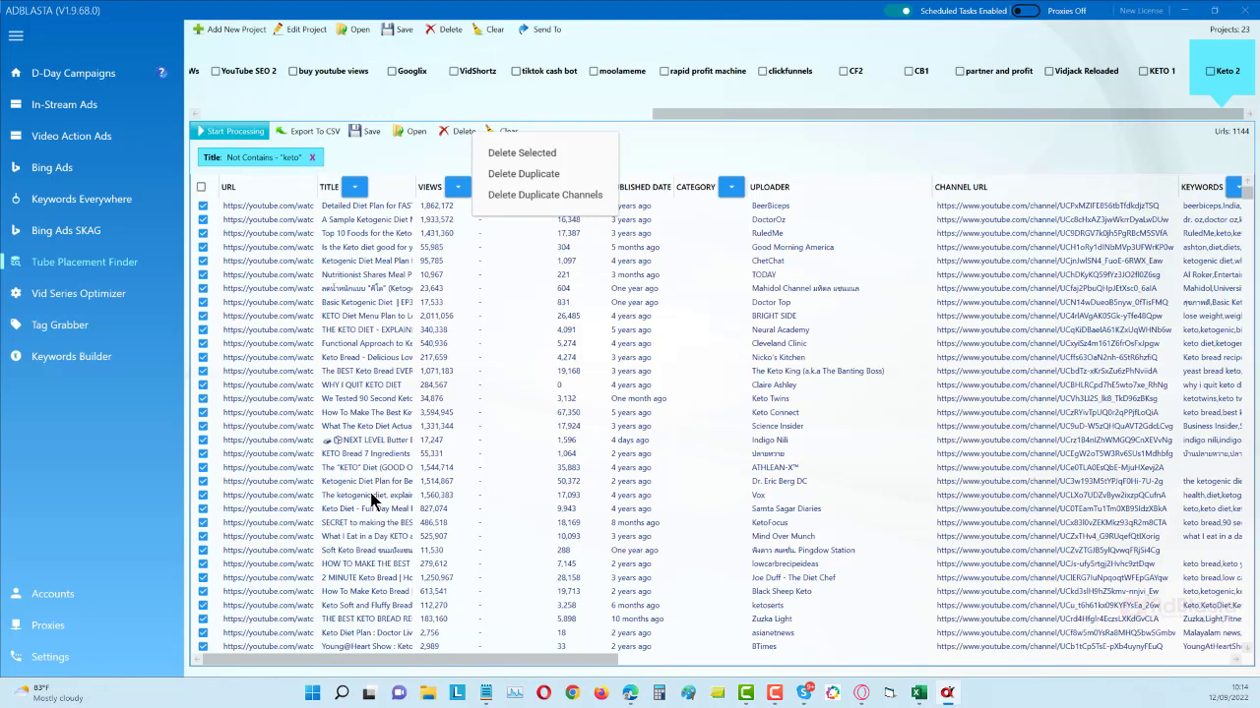
{"action": "left_click", "coordinate": [787, 150]}
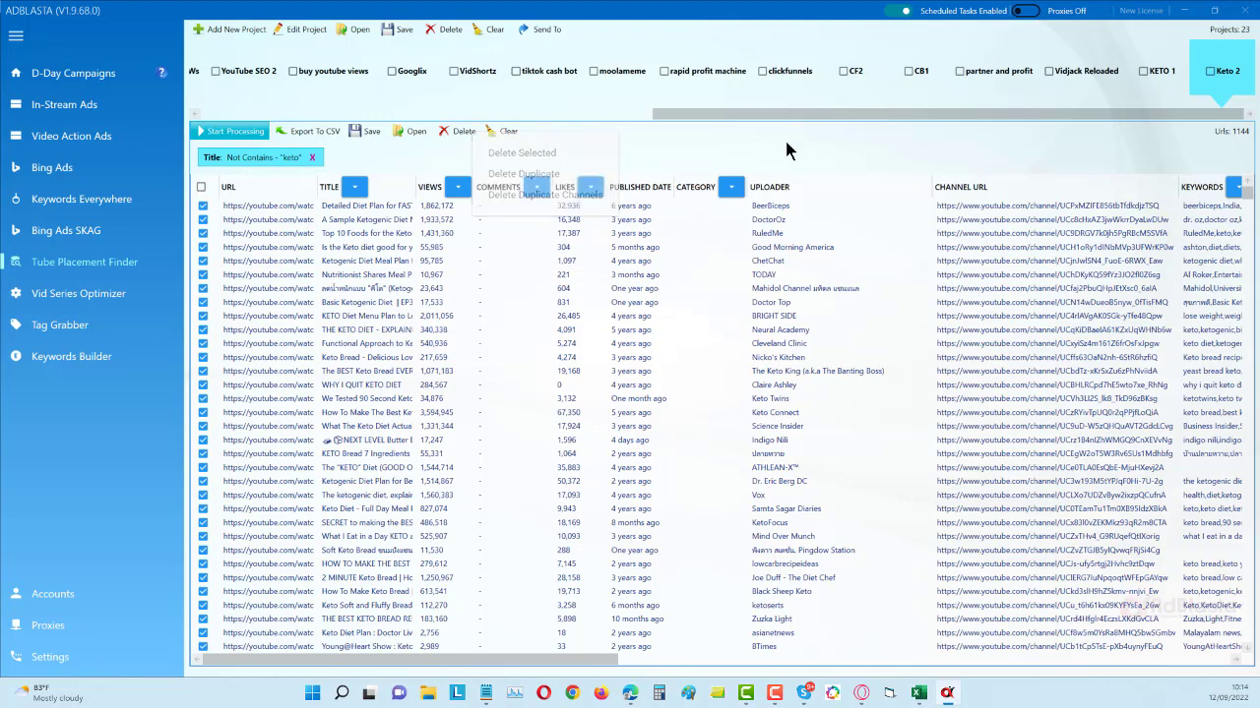